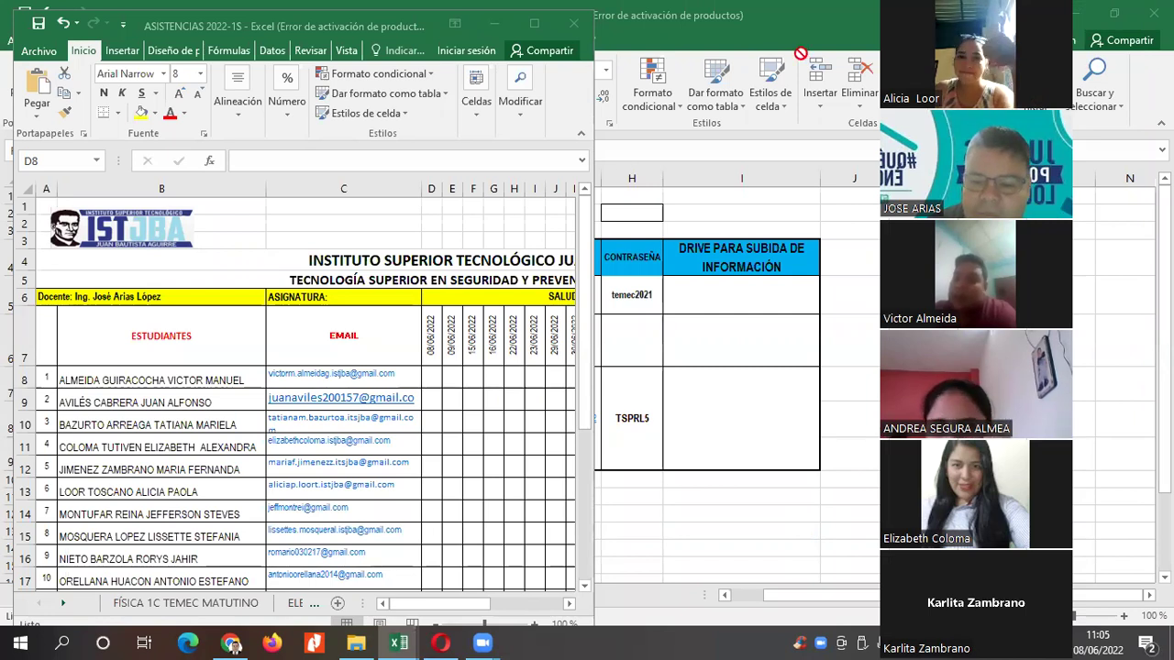
Move and slightly widen the ASISTENCIAS 2022-1S window, and record 2 in D8 for the first student under 08/06/2022.
left_click(432, 377)
left_click(432, 377)
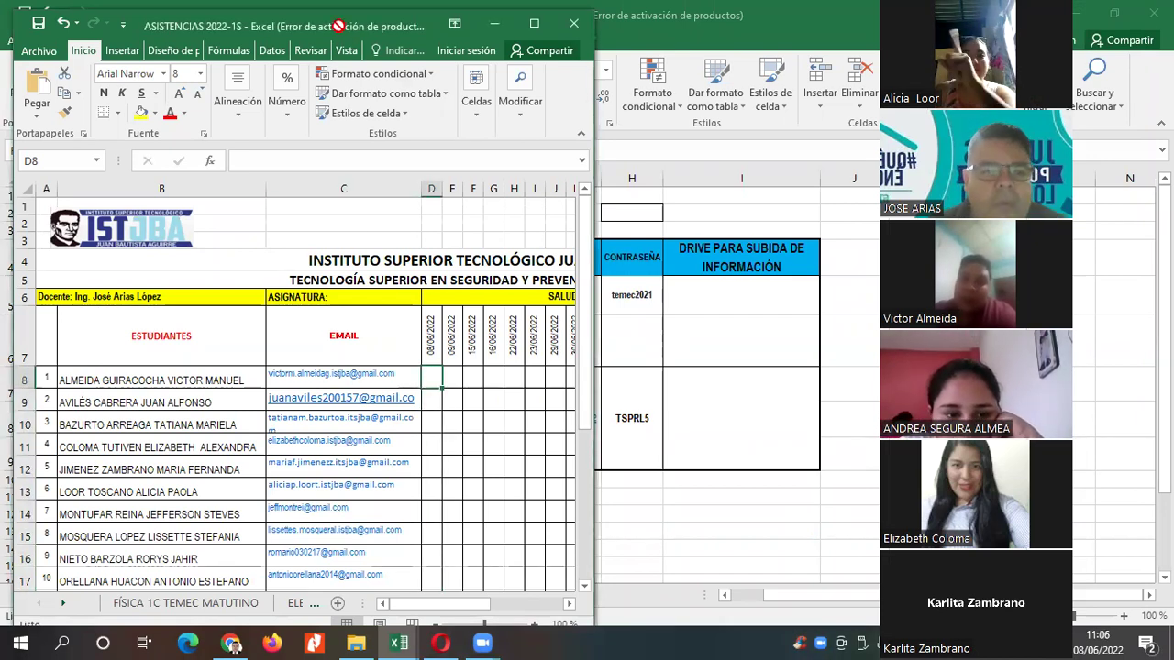
left_click_drag(328, 22, 318, 19)
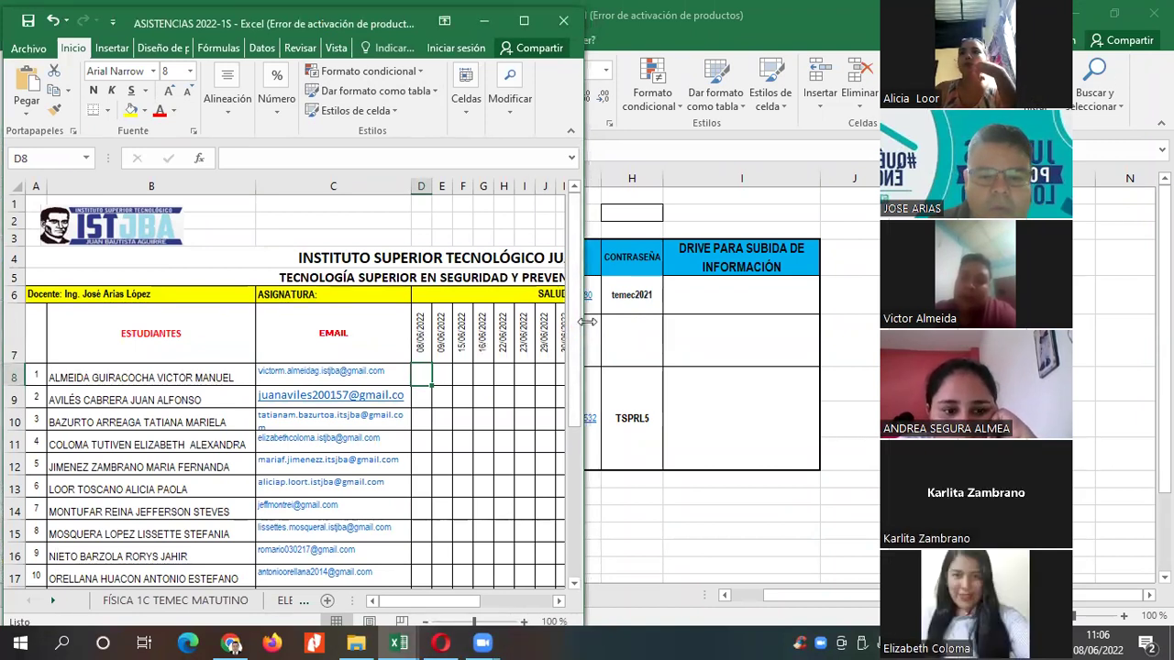
left_click_drag(587, 321, 606, 321)
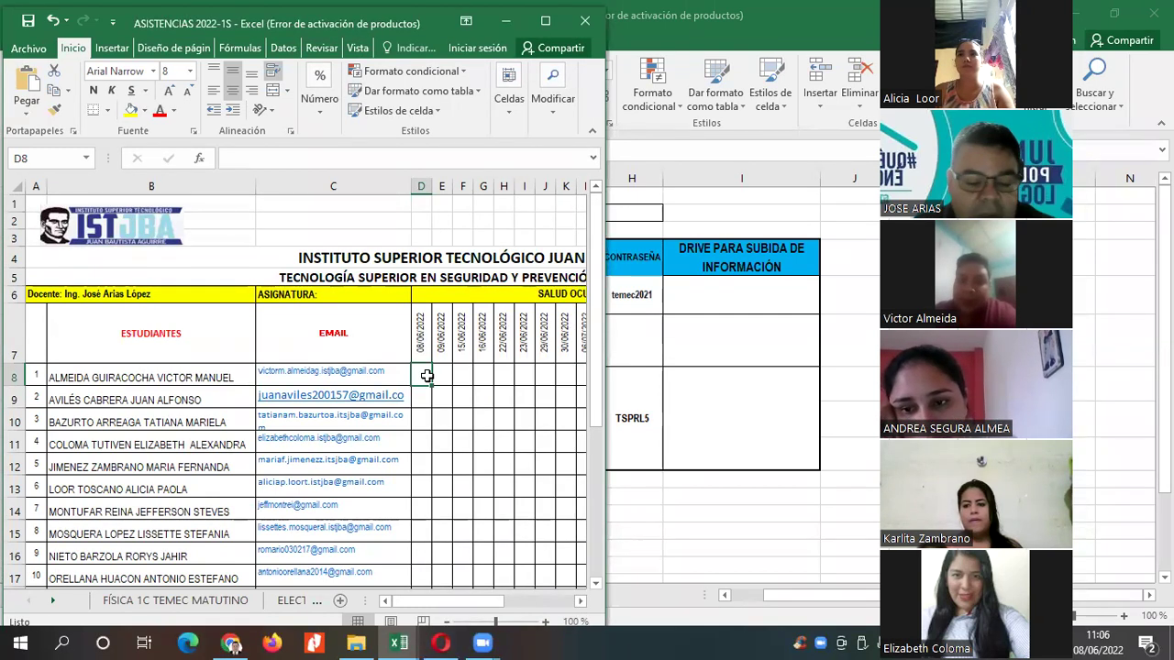
key("Down")
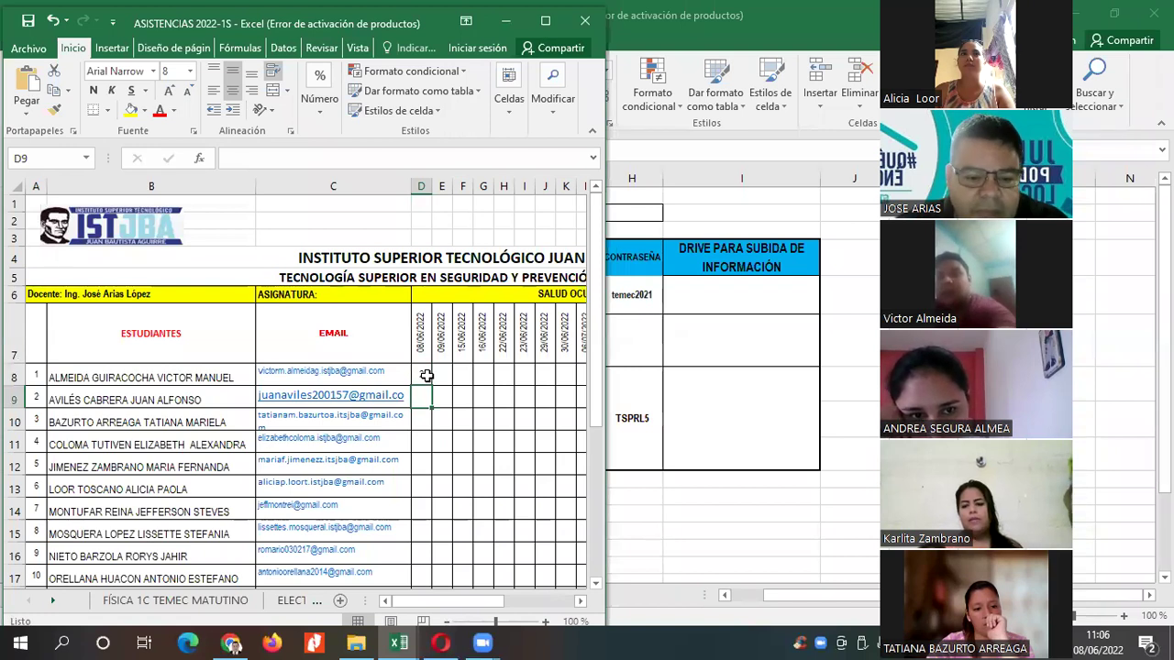
key("Down")
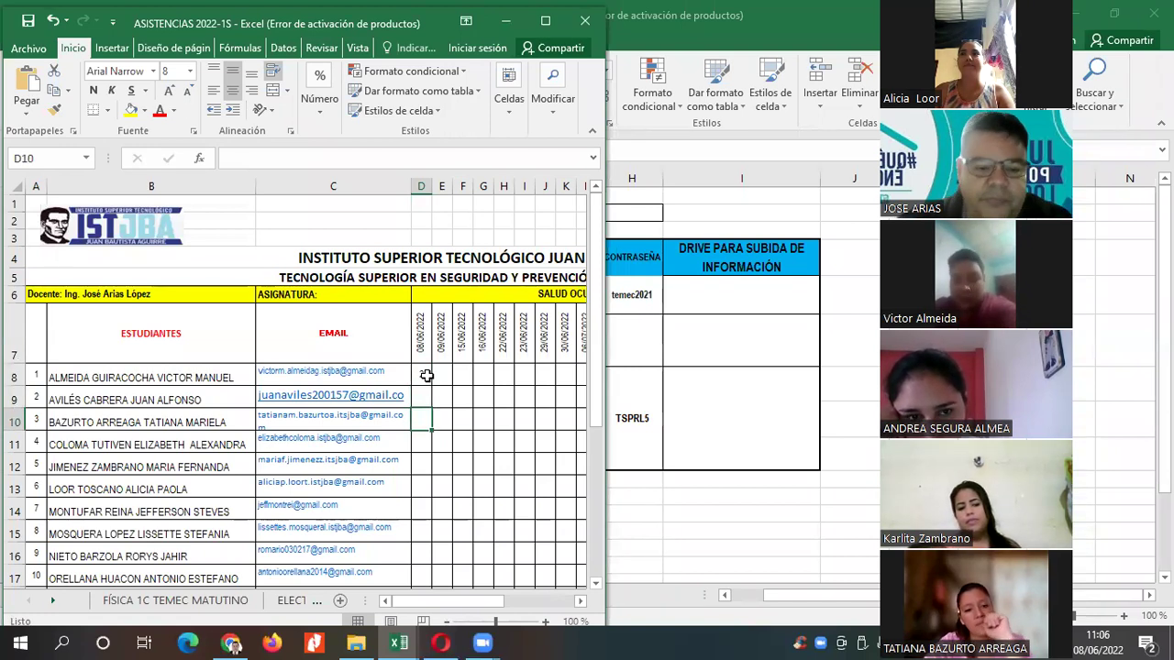
Delete row 9, the student numbered 2, from the attendance list.
left_click(11, 396)
right_click(11, 396)
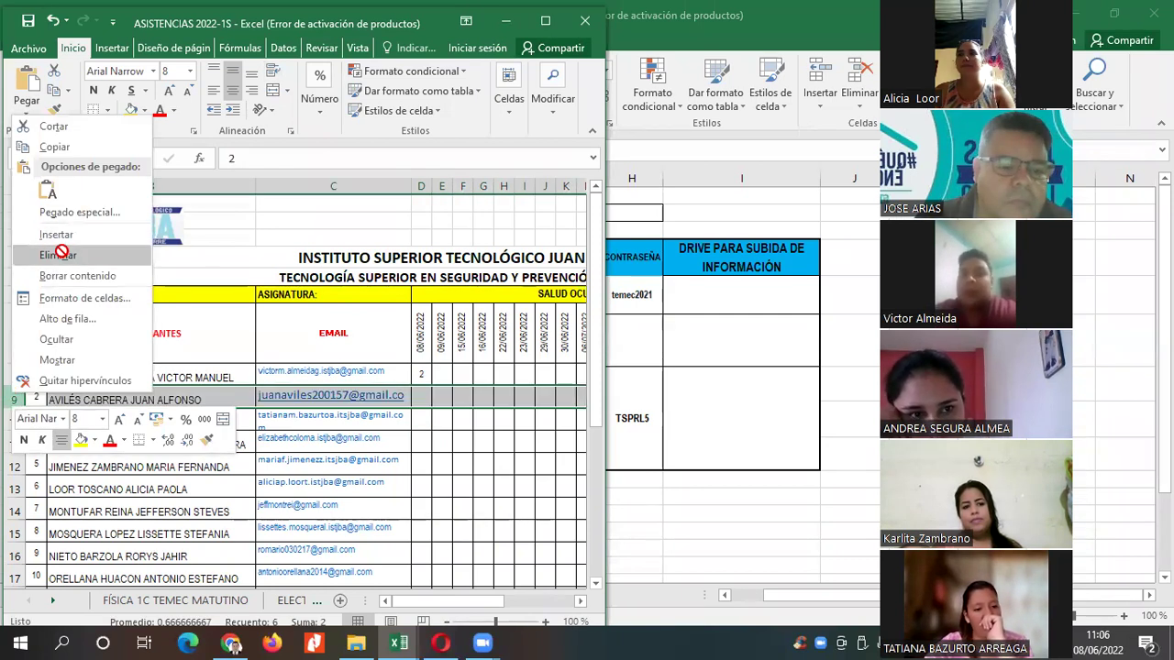
left_click(60, 251)
Record 2 in D9 and D10 for the students numbered 3 and 4 under 08/06/2022.
left_click(422, 396)
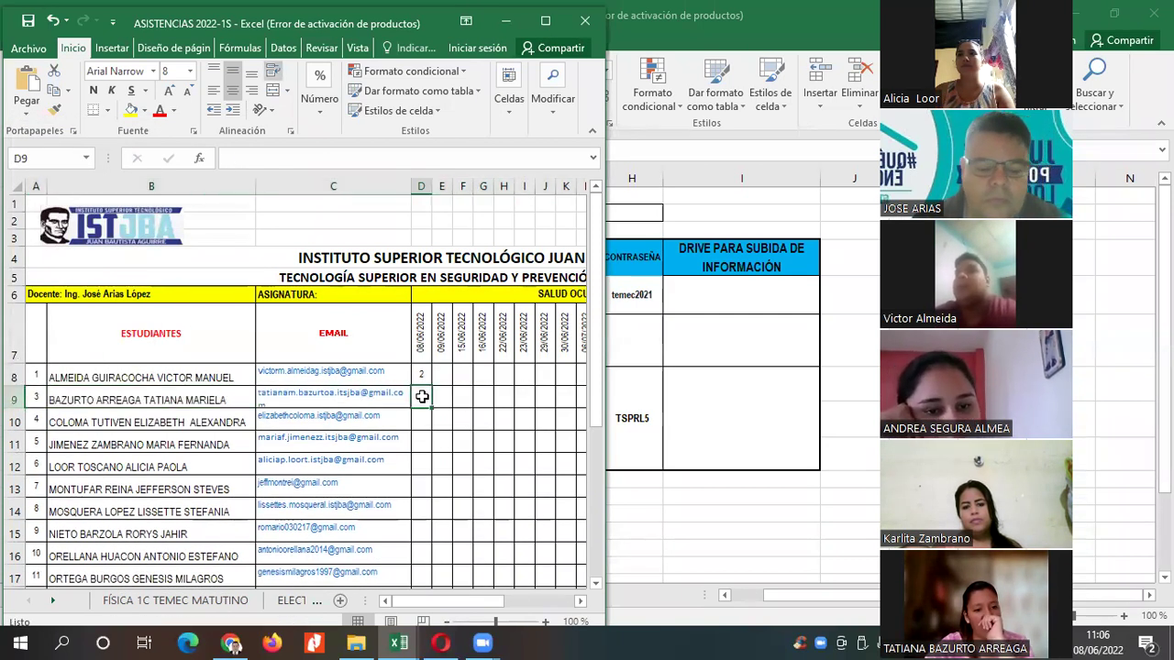
key("Down")
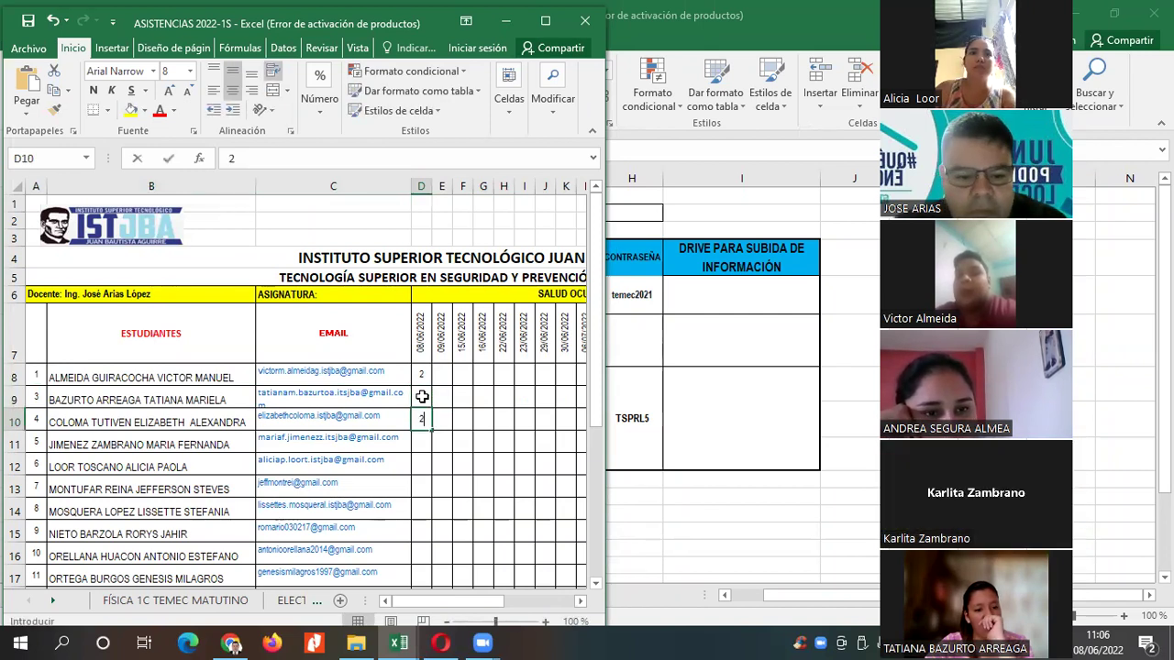
type("2")
key("Return")
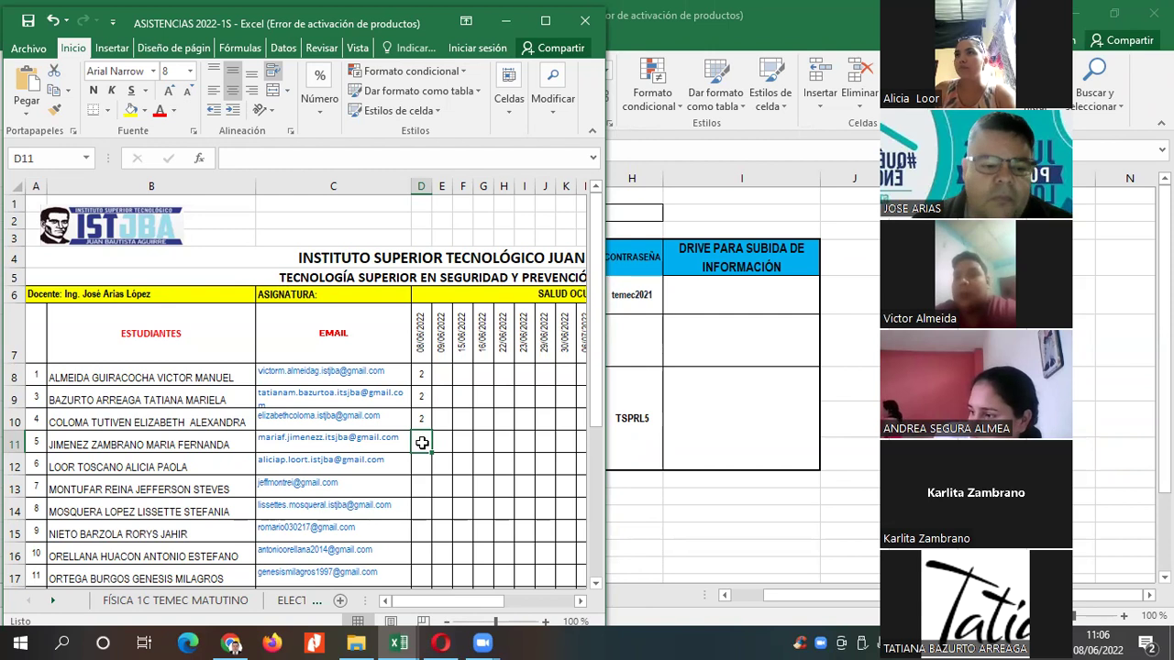
Skip D11 and record 2 in D12 and D13 for the students numbered 6 and 7 under 08/06/2022.
key("Return")
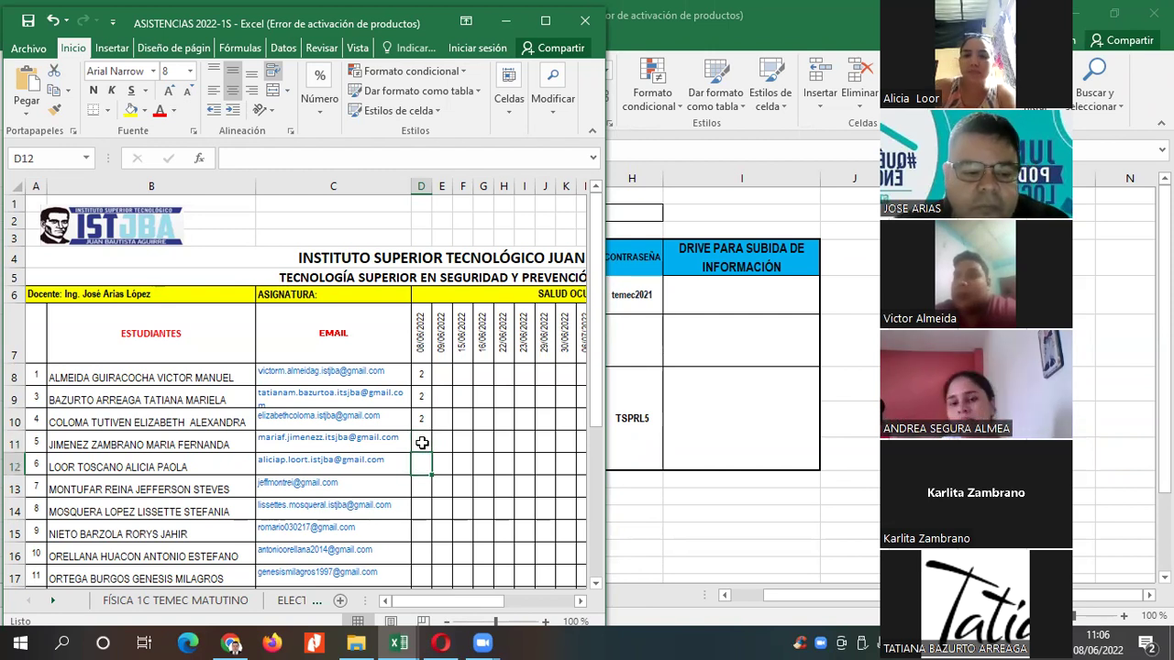
left_click(424, 415)
type("2")
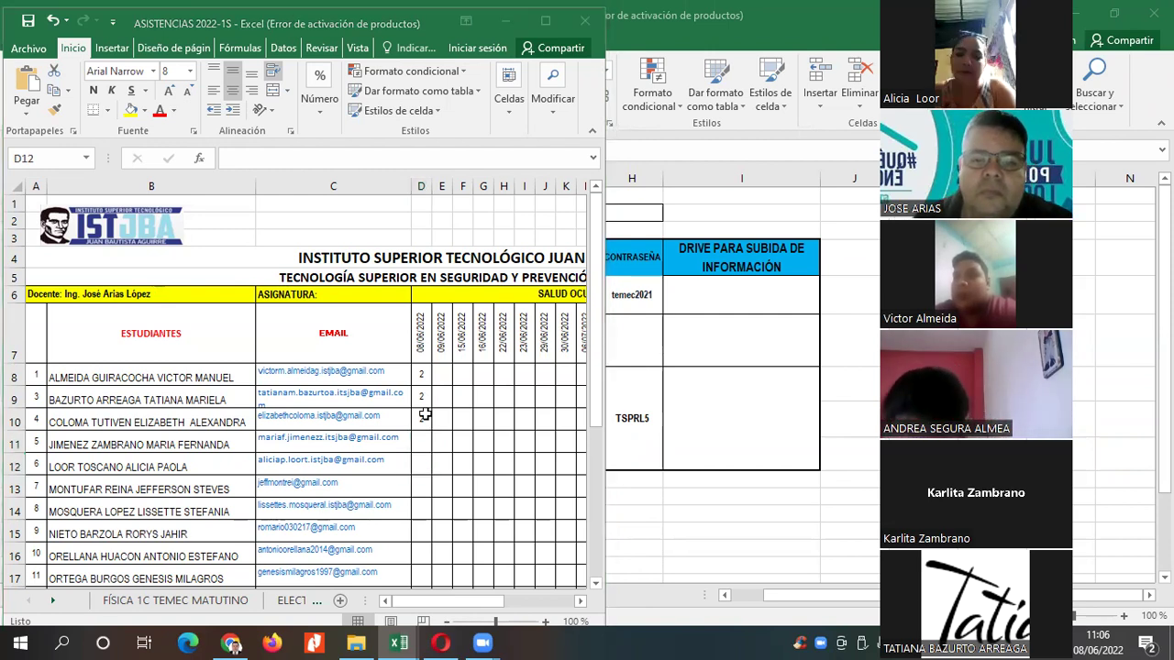
left_click(424, 473)
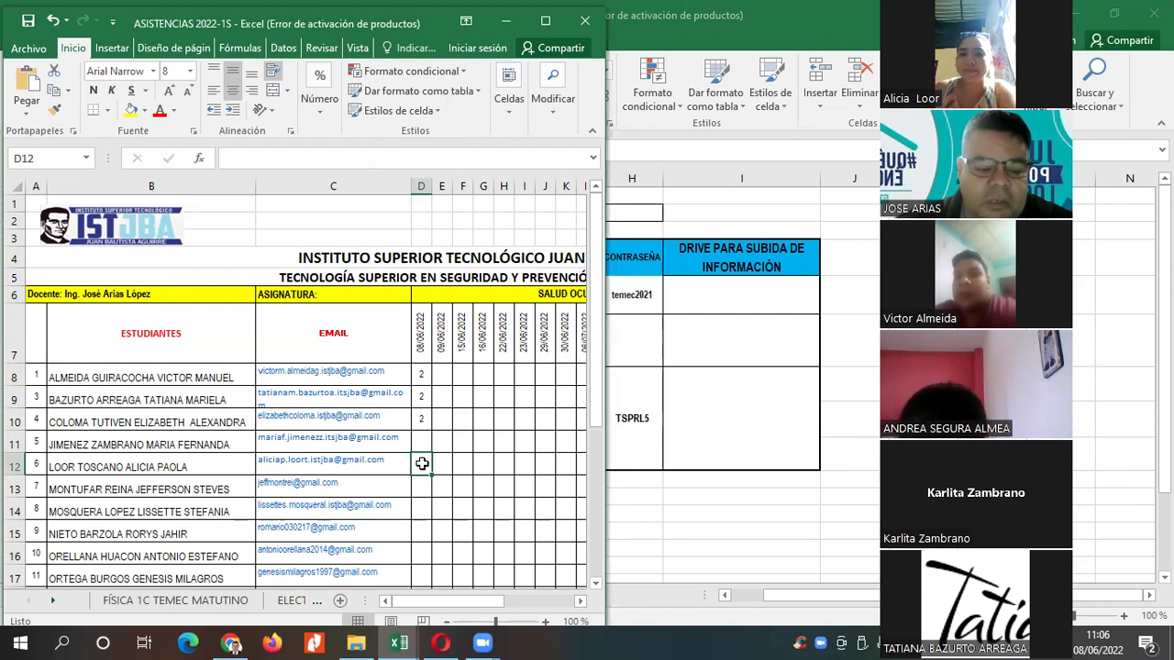
key("Return")
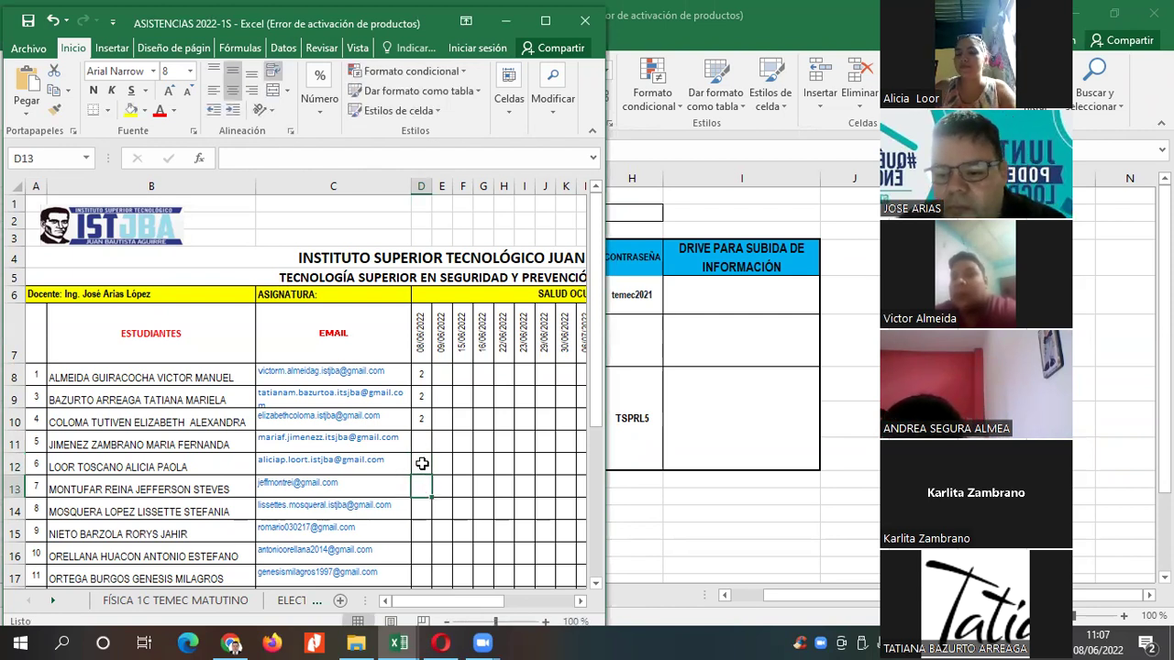
type("2")
key("Return")
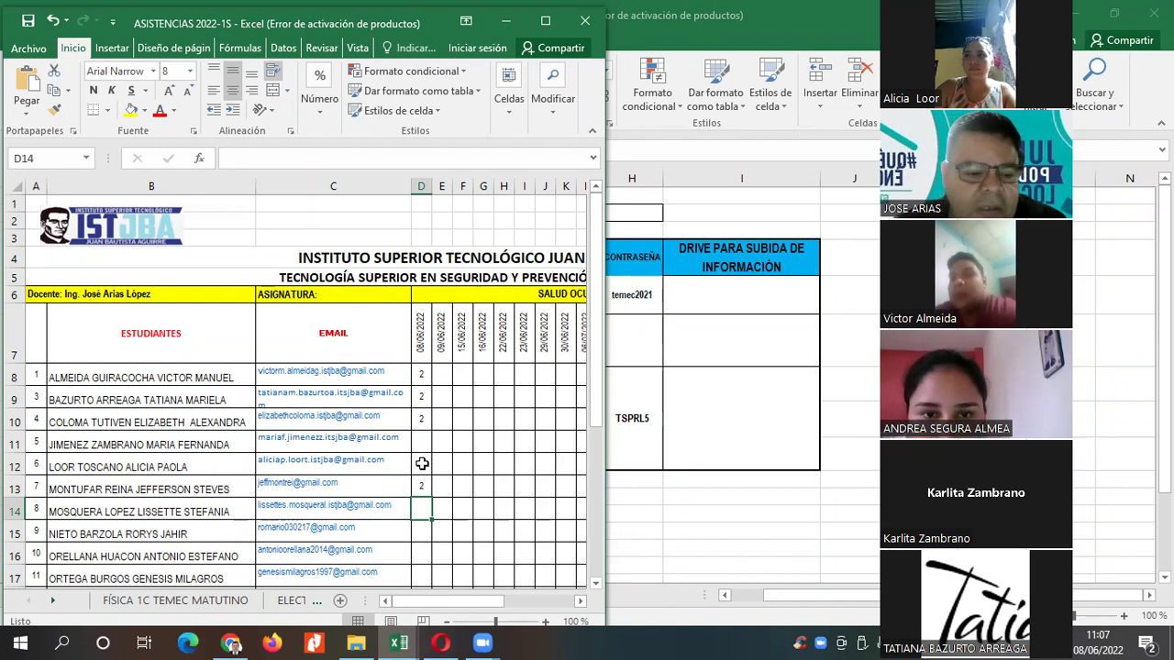
Leave D14 to D17 blank and record 2 in D18 for the student numbered 12.
key("Return")
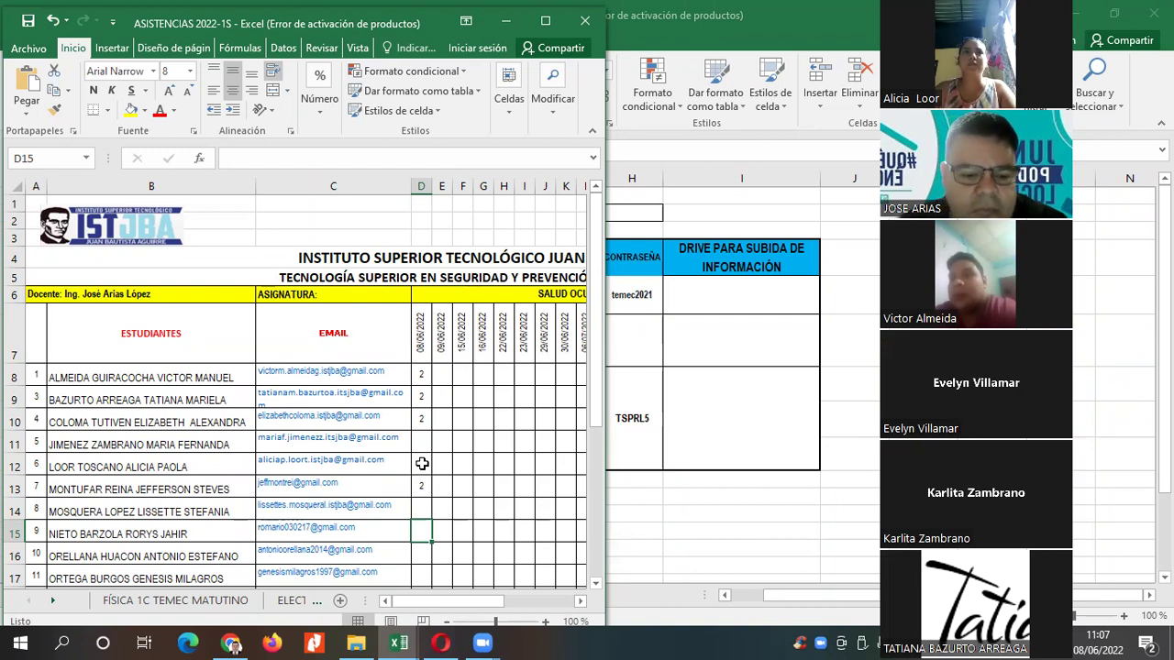
key("Return")
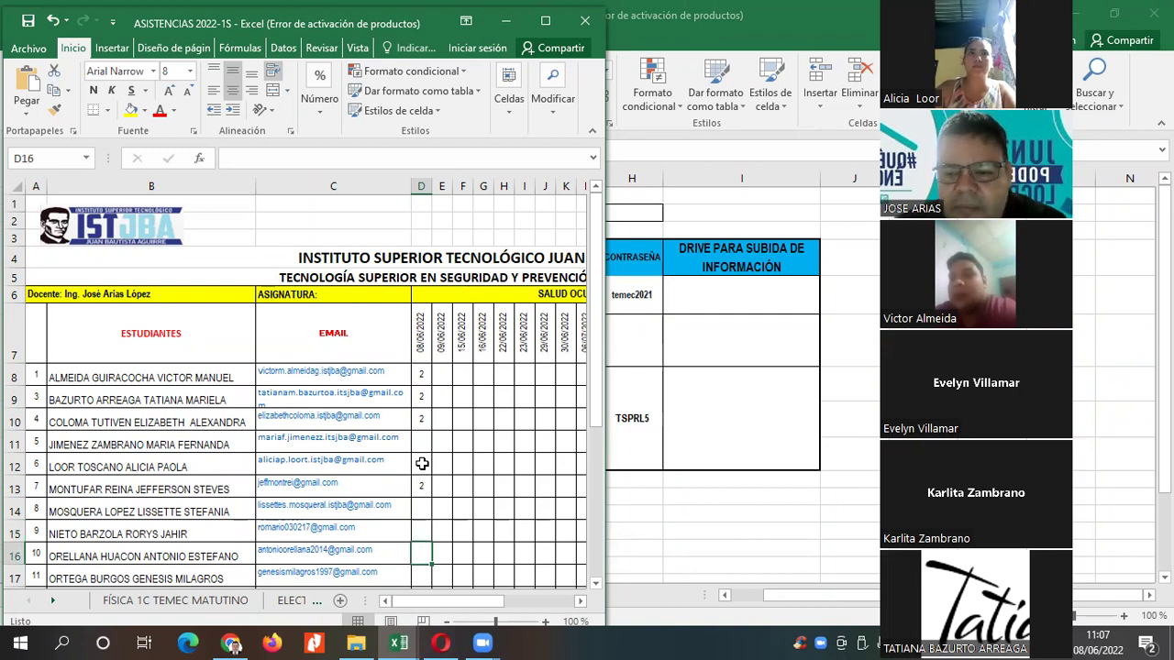
key("Return")
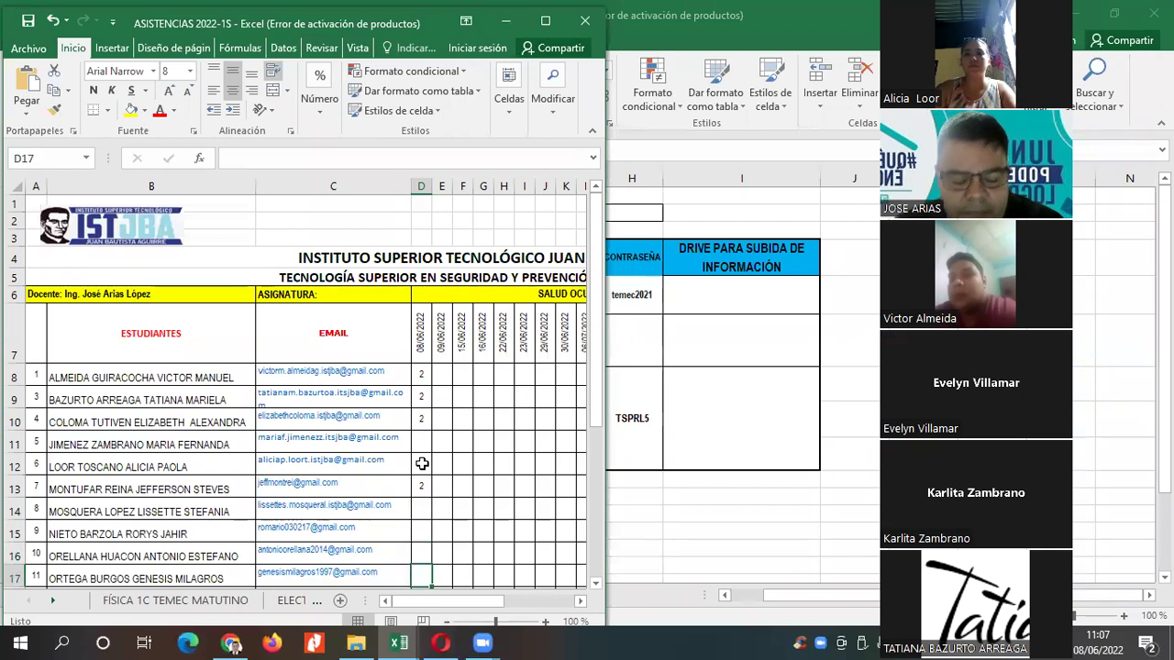
key("Return")
key("Return")
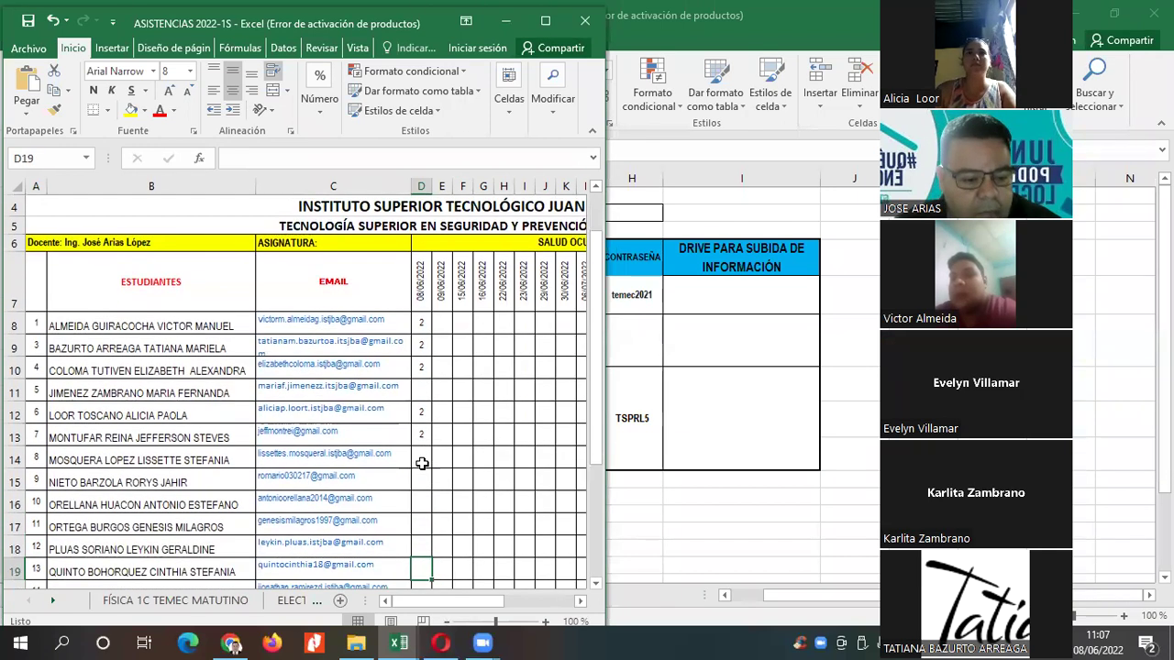
key("Up")
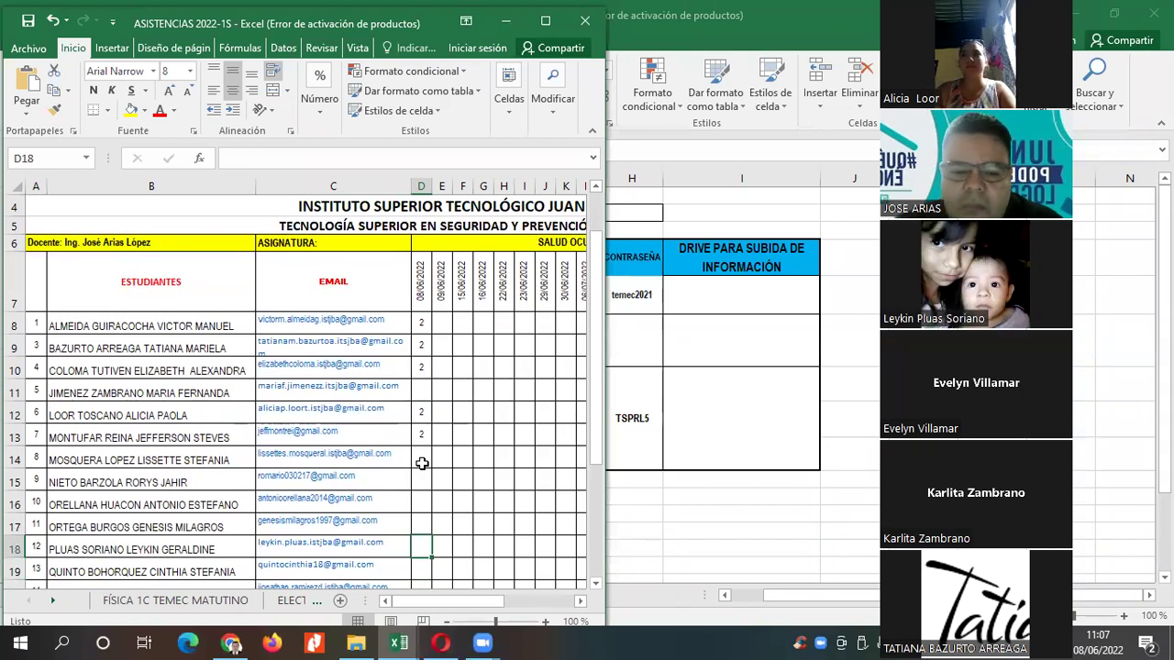
type("2")
key("Return")
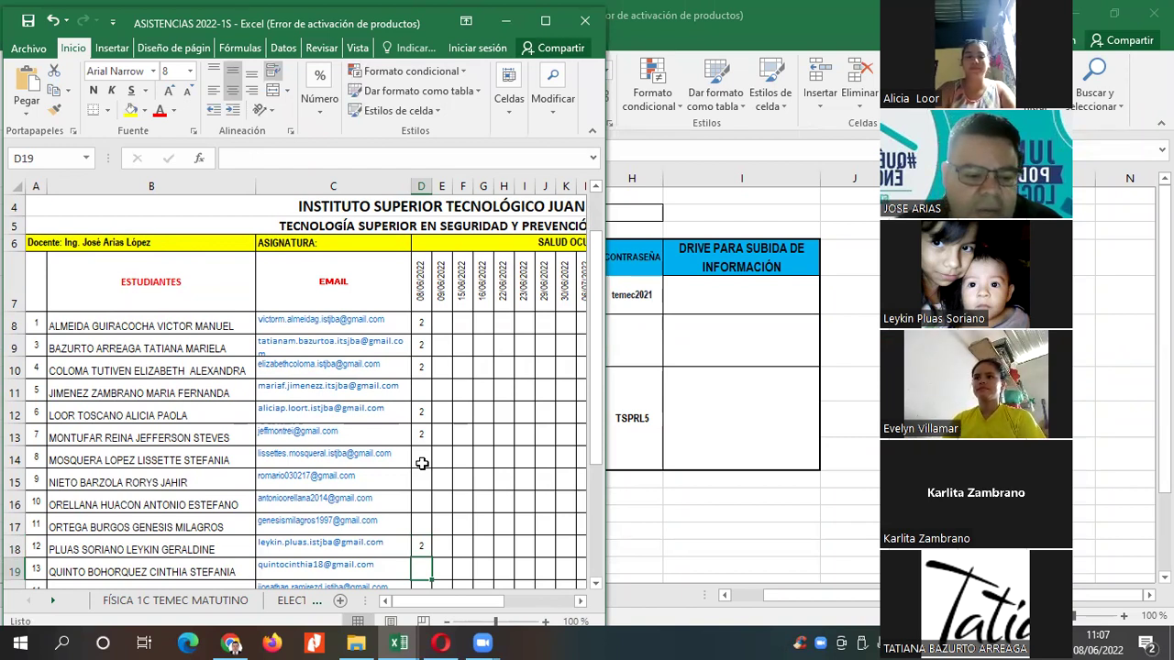
Try recording 2 in D20 for the student numbered 14 under 08/06/2022.
scroll(422, 463, "down", 1)
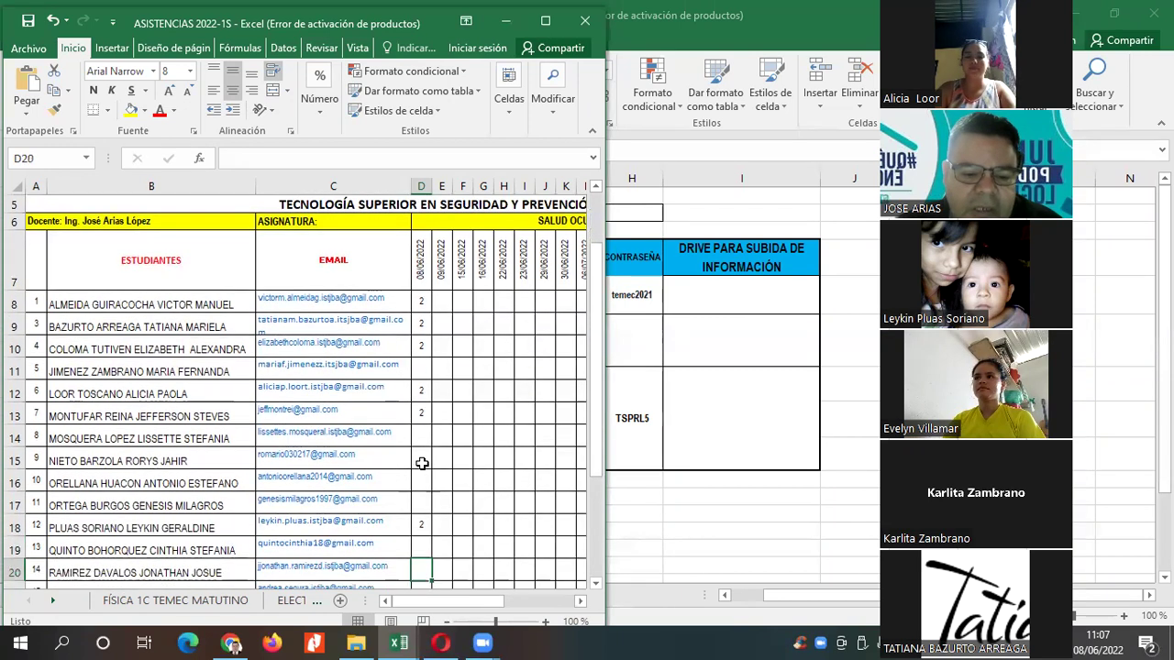
key("Return")
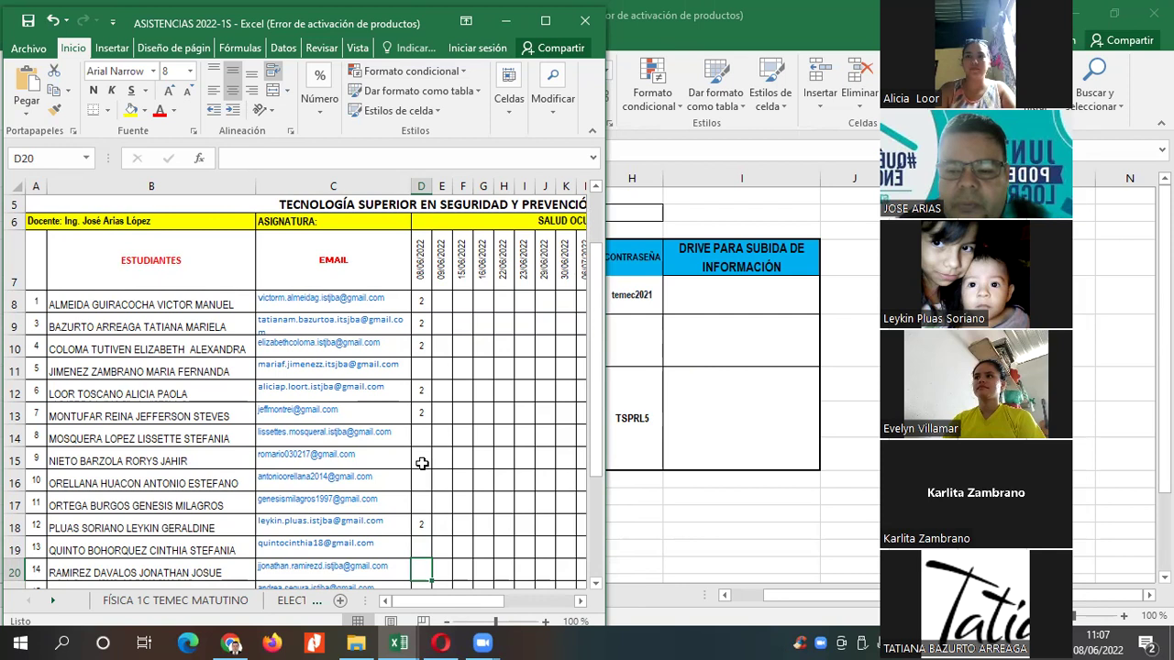
key("Up")
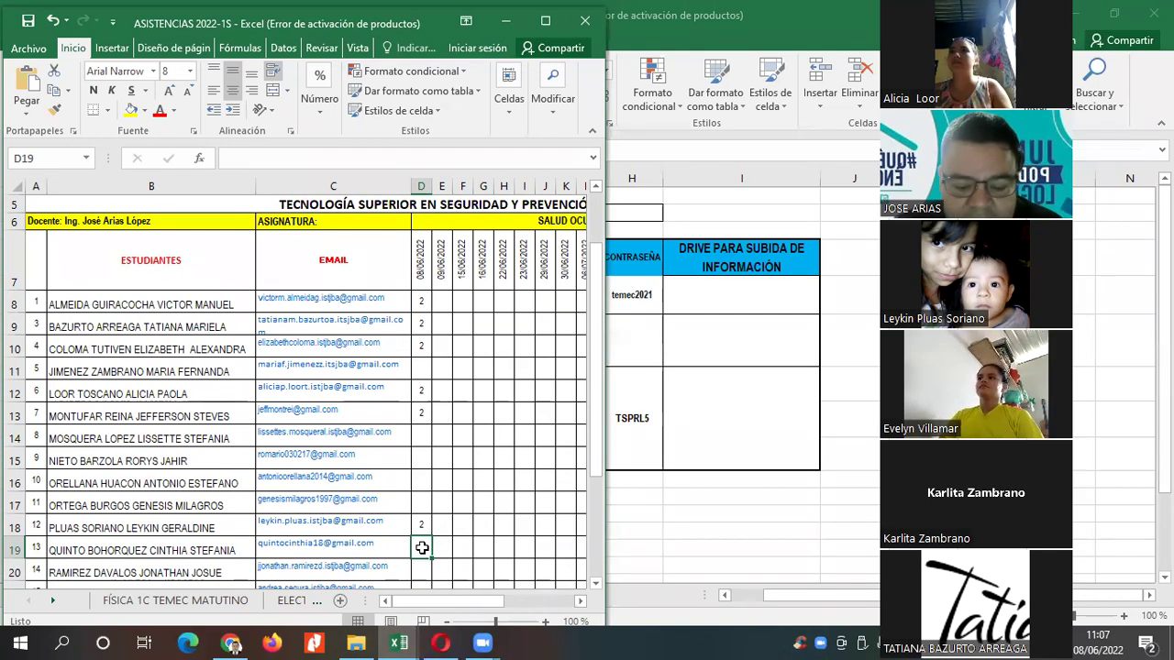
key("Return")
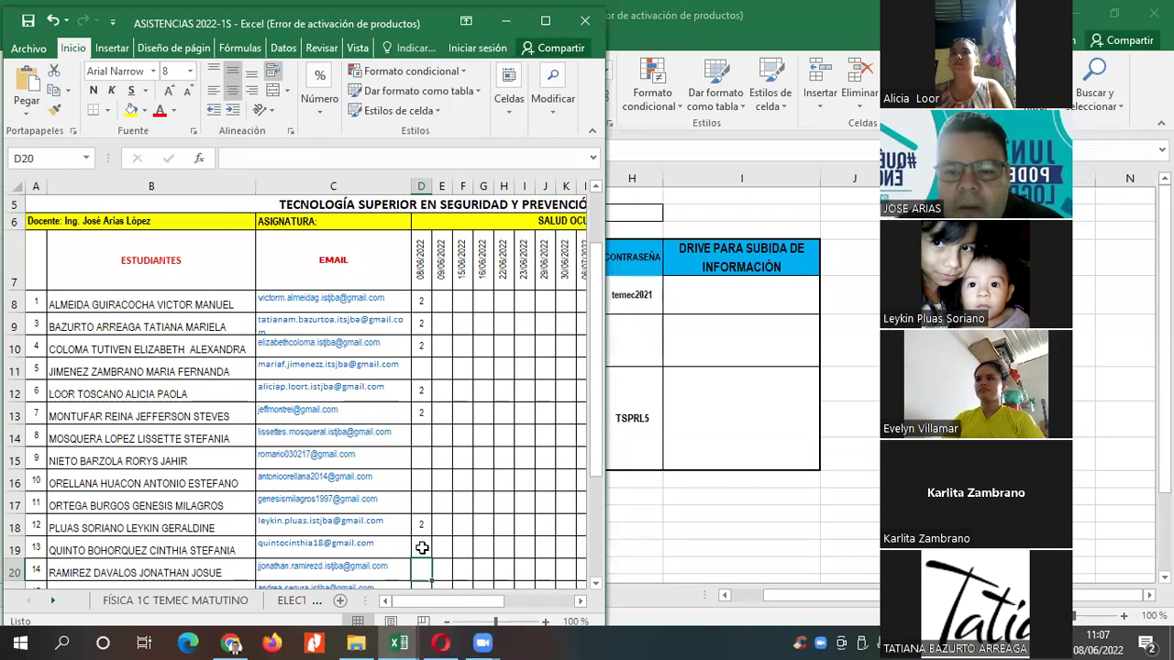
type("2")
key("Return")
left_click(422, 547)
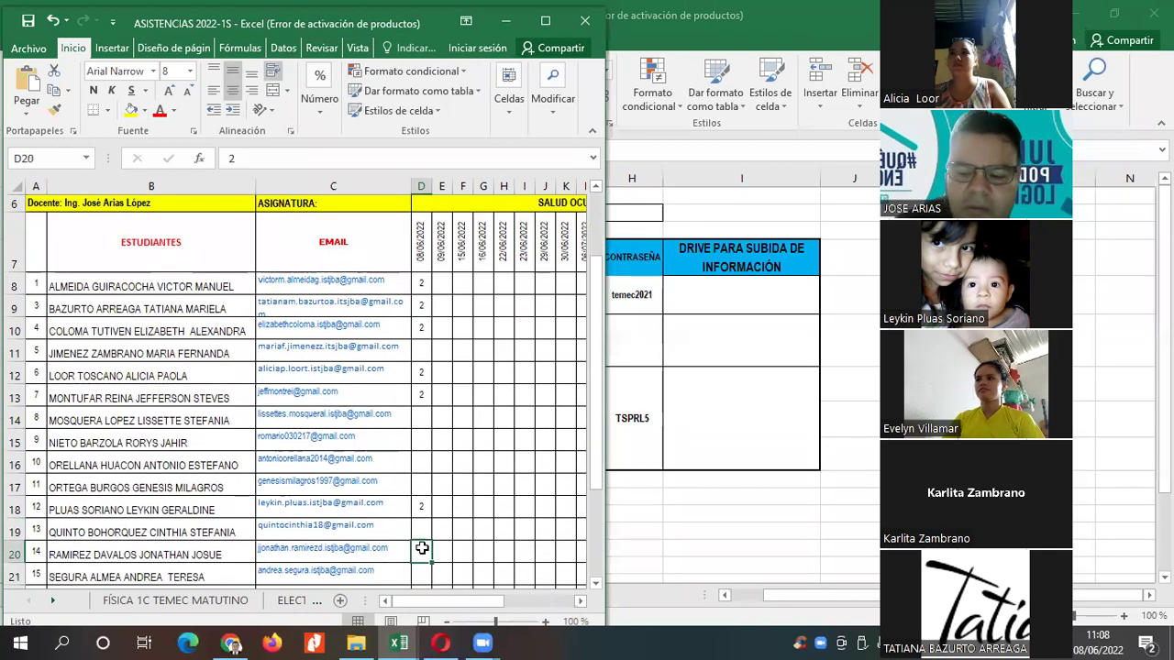
Go back to the student numbered 5 and record 2 in D11 under 08/06/2022.
key("Up")
key("Up")
key("Up")
key("Up")
key("Up")
key("Up")
key("Up")
key("Up")
key("Up")
type("2")
key("Return")
Record 2 in D21 for the student numbered 15 under 08/06/2022.
key("Down")
key("Down")
key("Down")
key("Down")
key("Down")
key("Down")
key("Down")
key("Down")
key("Down")
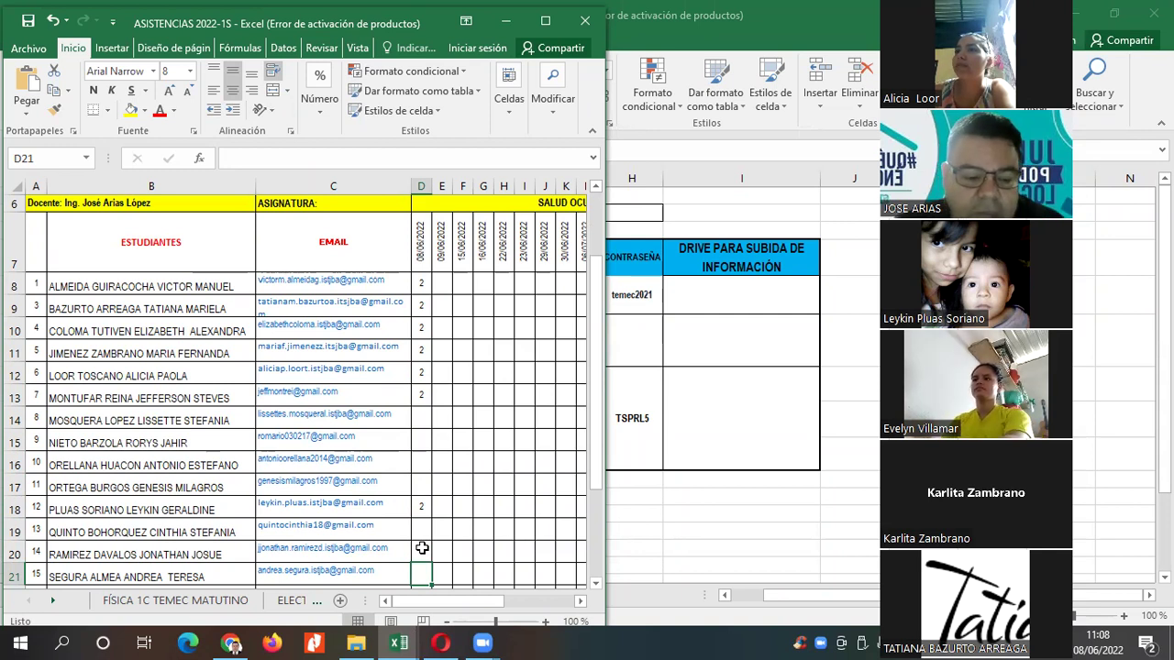
type("2")
key("Return")
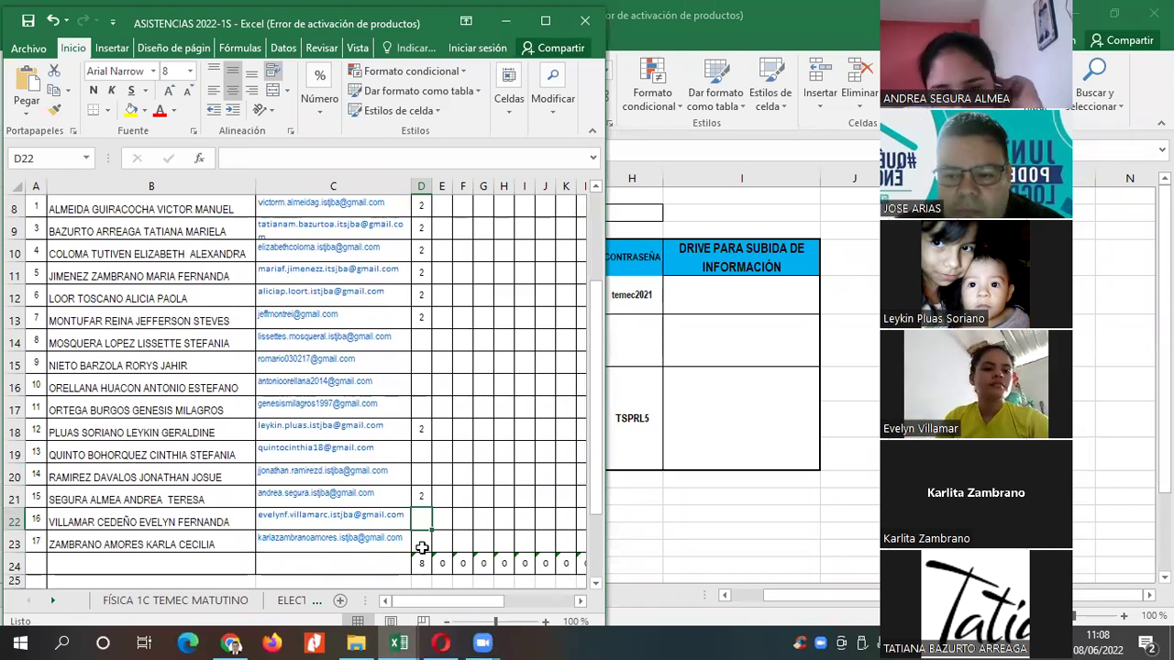
Record 2 in D23 and D22 for the last two students in the 08/06/2022 column.
left_click(422, 548)
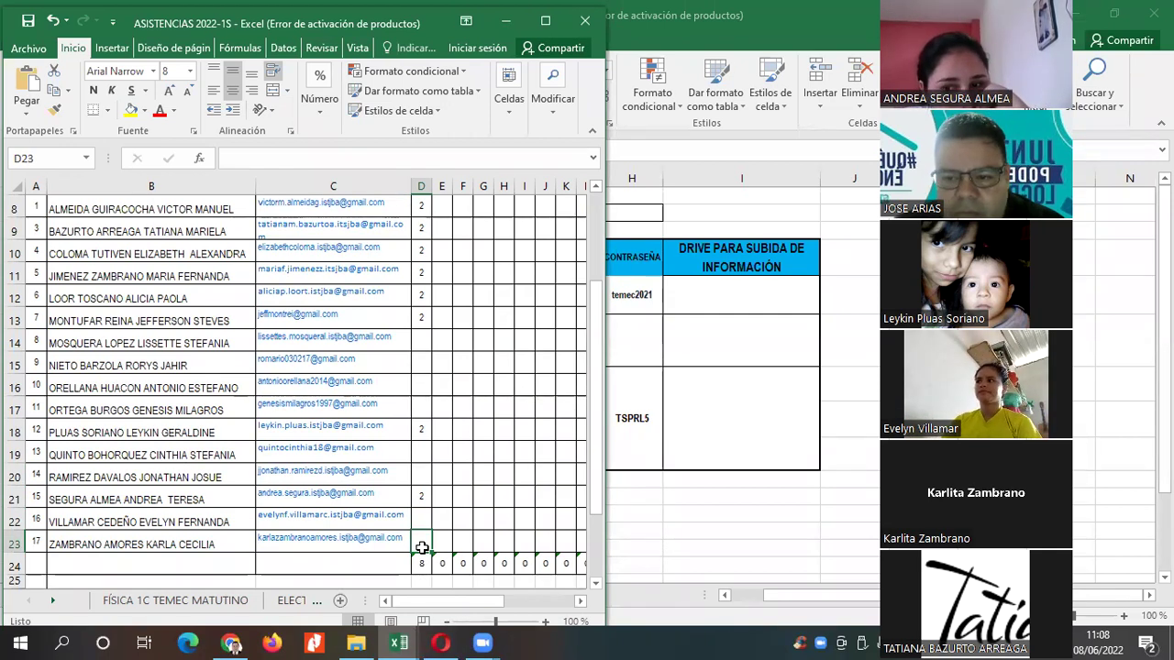
type("2")
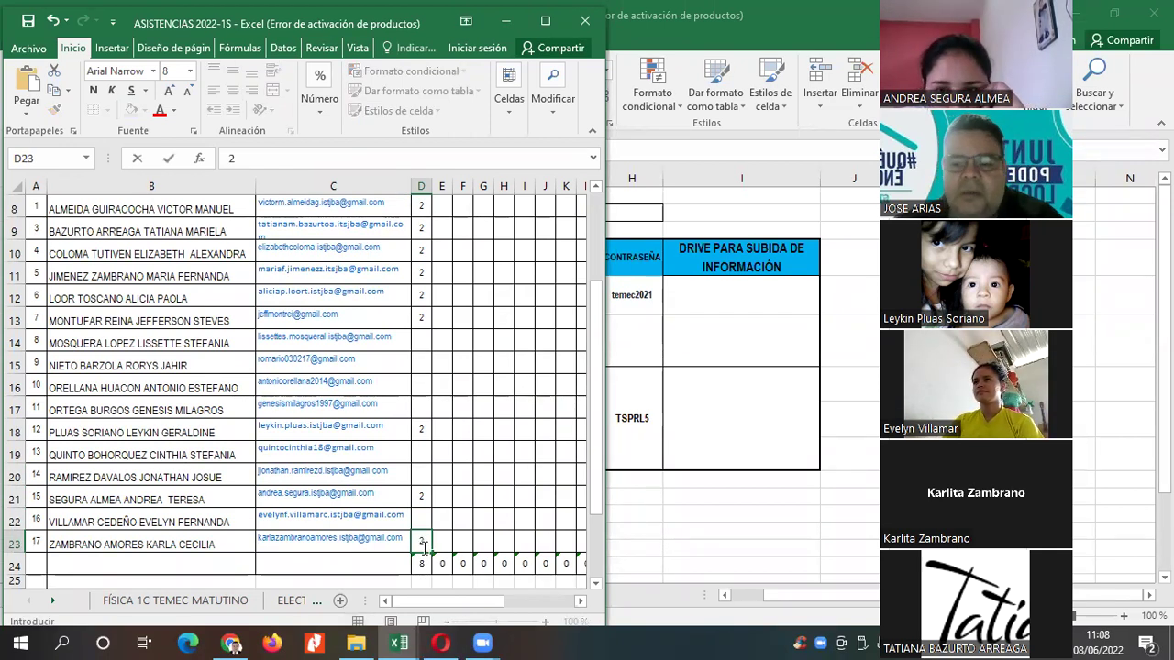
key("Up")
type("2")
key("Return")
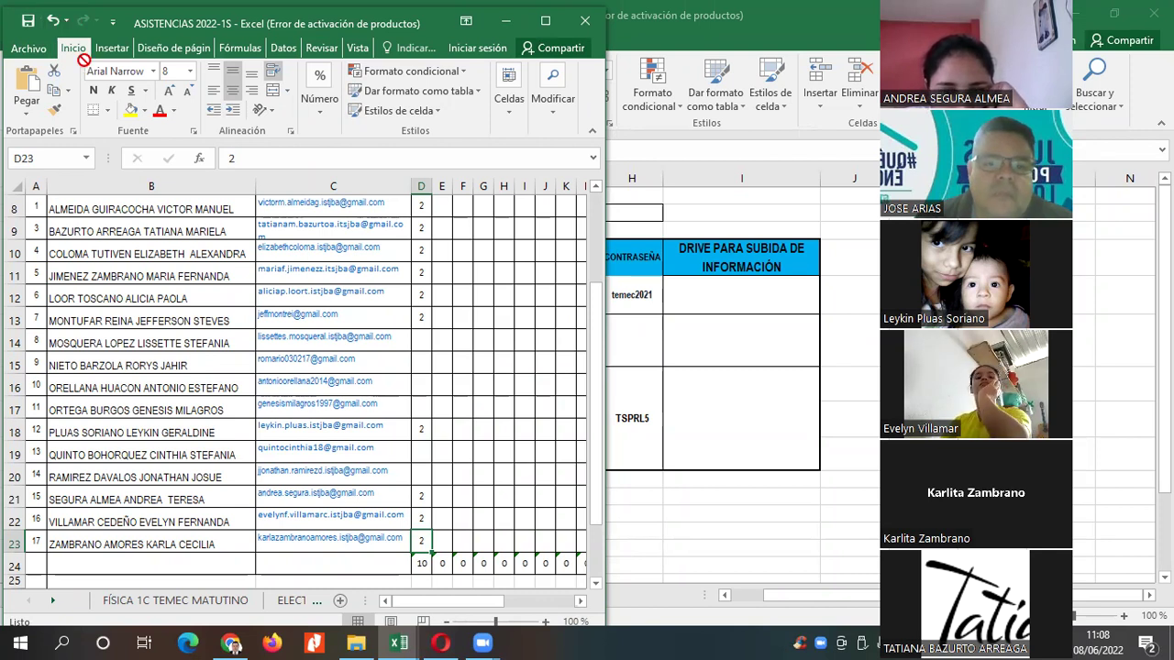
Minimize the attendance workbook and open the PRESENTACIÓN SALUD OCUPACIONAL PowerPoint file from the TSPRL subject folder SALUD OCUPACIONAL EN LA INDUSTRIA 2 in File Explorer.
left_click(511, 23)
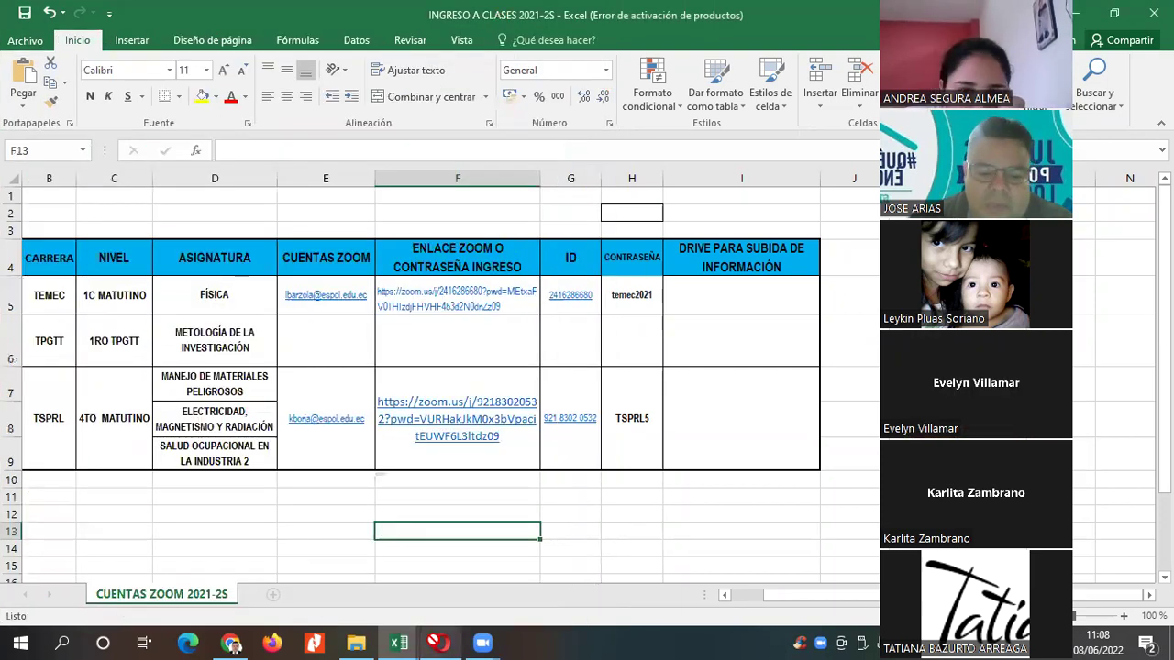
left_click(356, 643)
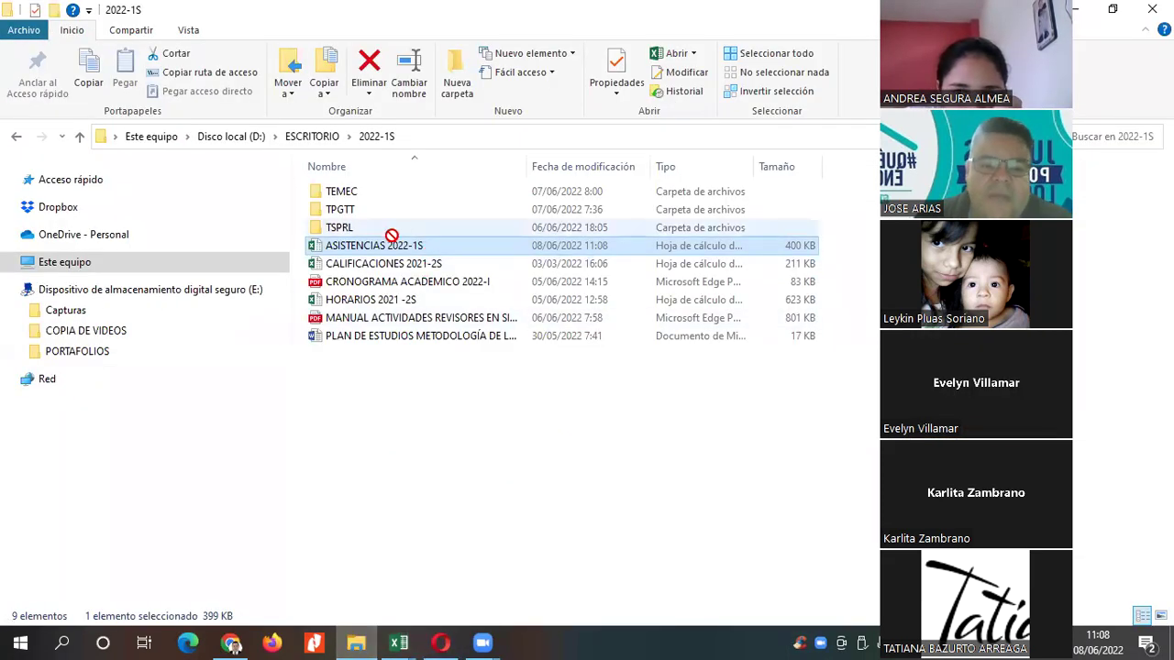
left_click(370, 225)
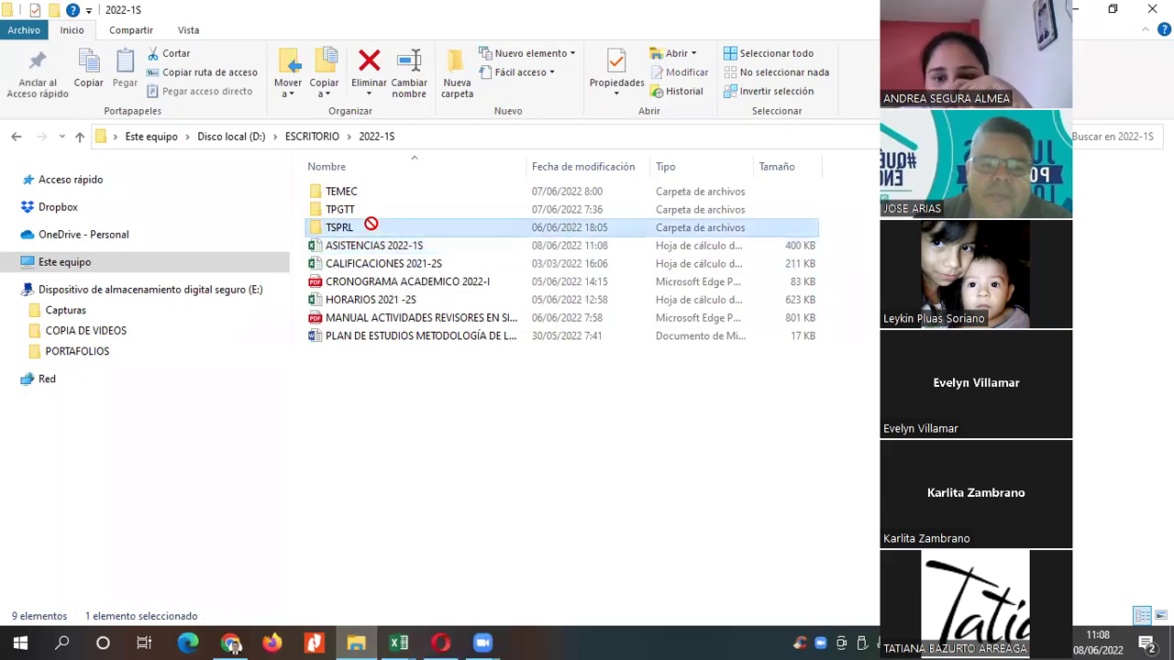
double_click(371, 225)
double_click(392, 226)
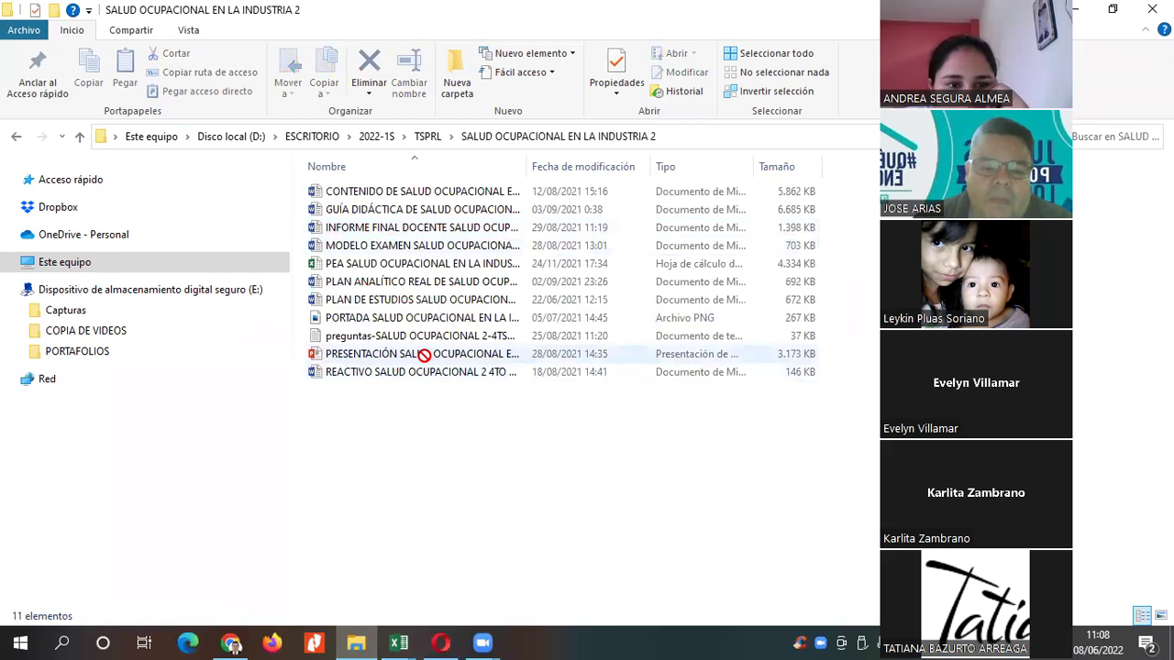
double_click(424, 353)
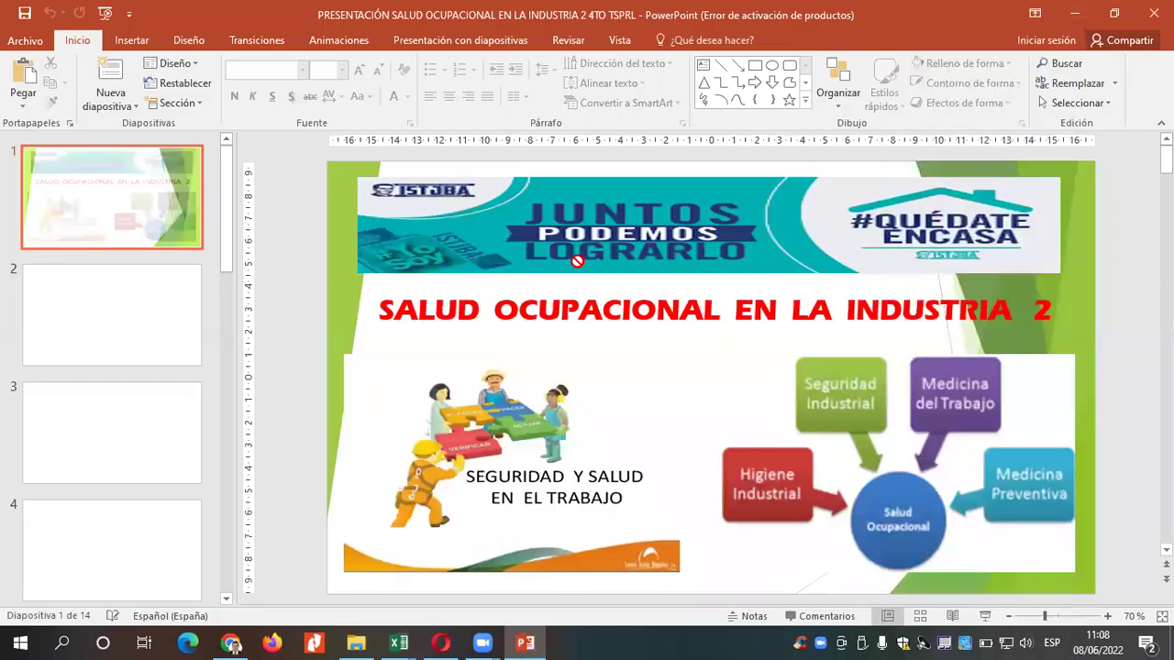
scroll(107, 415, "down", 2)
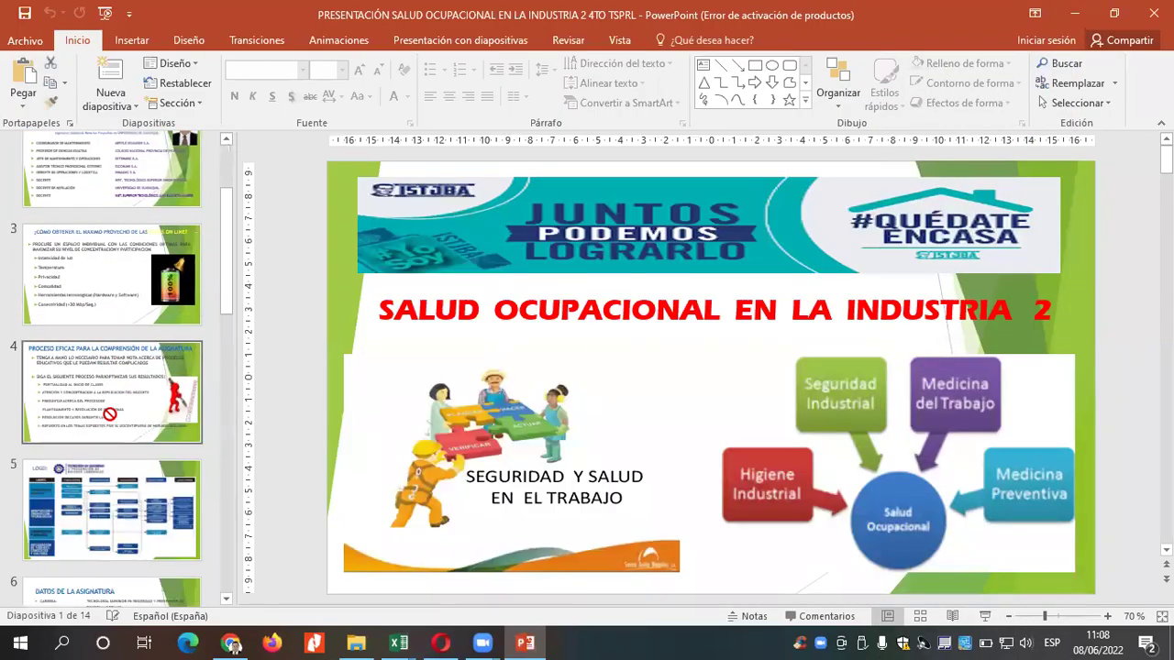